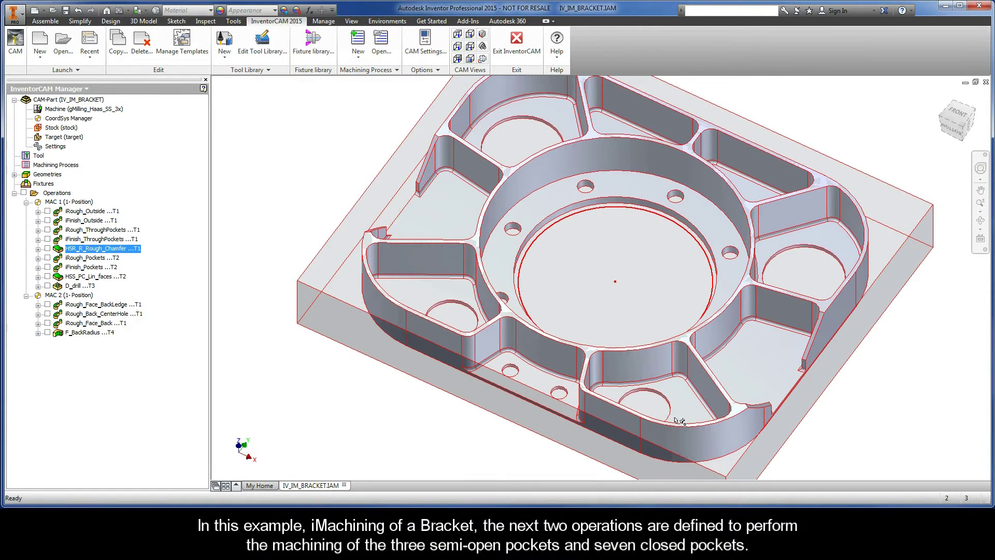
Open iRough_Pockets and show its ten-pocket Pockets geometry, orbiting the bracket to inspect the chains
{"action": "left_click", "coordinate": [91, 259]}
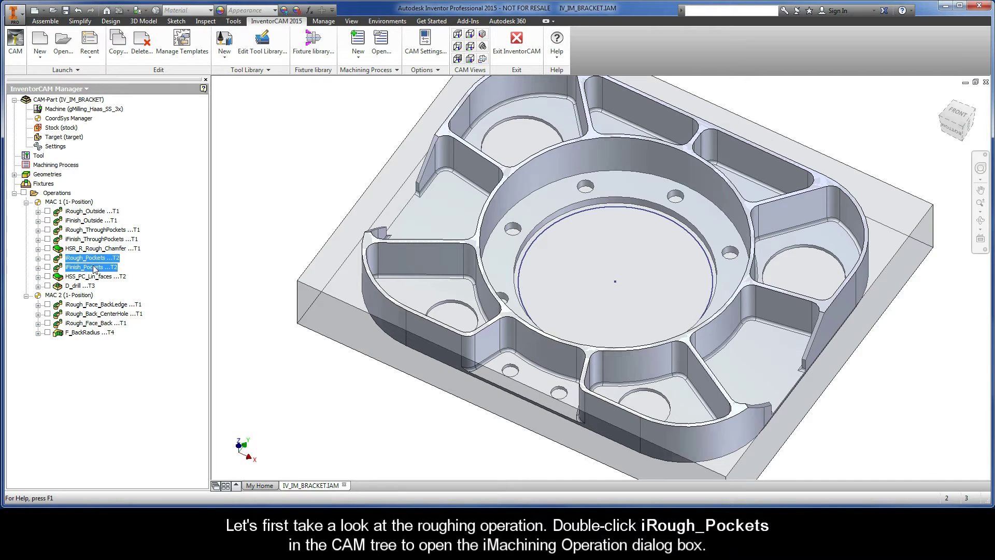
{"action": "left_click", "coordinate": [95, 260]}
{"action": "double_click", "coordinate": [94, 261]}
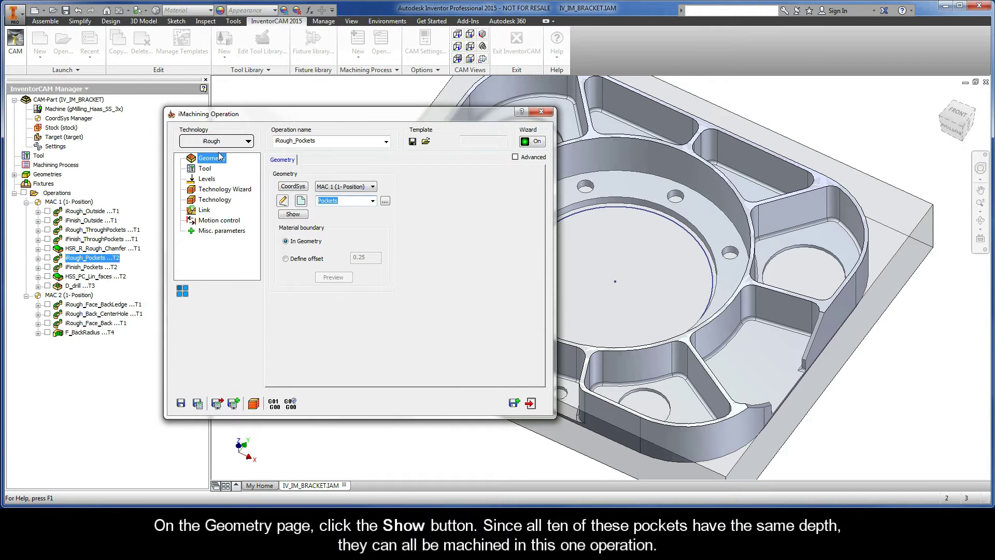
{"action": "left_click", "coordinate": [293, 216]}
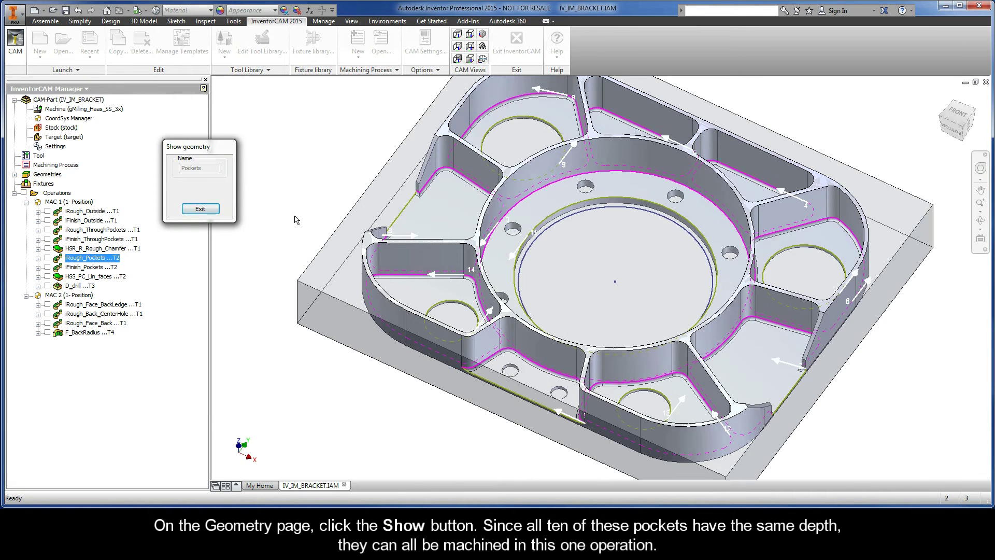
{"action": "left_click", "coordinate": [298, 220]}
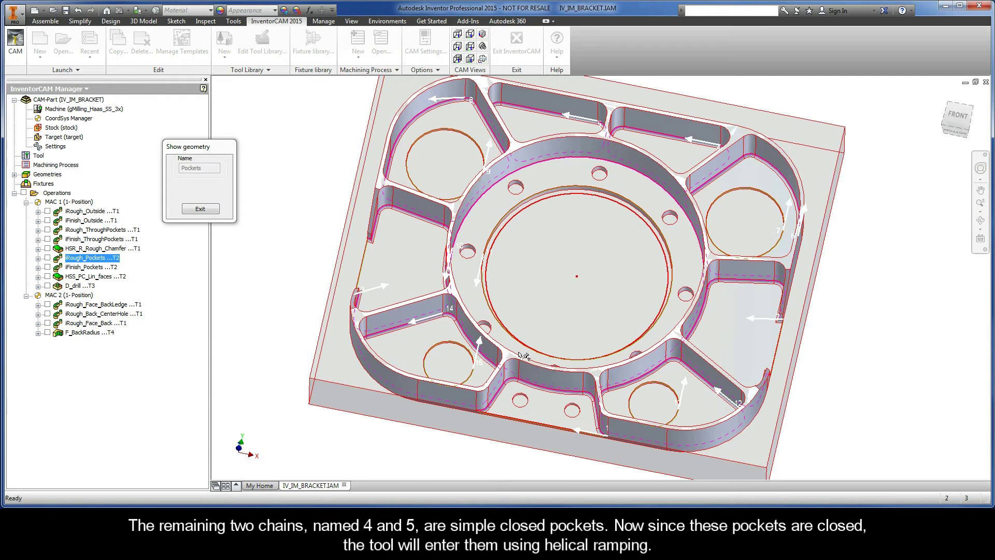
{"action": "mouse_move", "coordinate": [573, 273]}
{"action": "middle_mouse_down", "text": "shift"}
{"action": "mouse_move", "coordinate": [639, 223]}
{"action": "mouse_move", "coordinate": [673, 166]}
{"action": "middle_mouse_up", "text": "shift"}
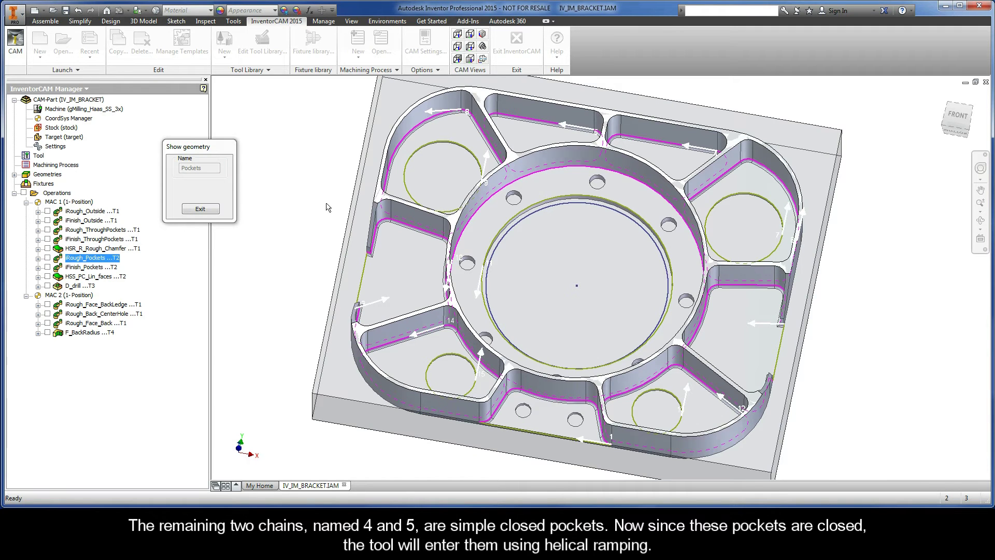
Review the iRough_Pockets tool, levels, cutting conditions and technology pages, noting the 0.01 wall offset
{"action": "left_click", "coordinate": [201, 209]}
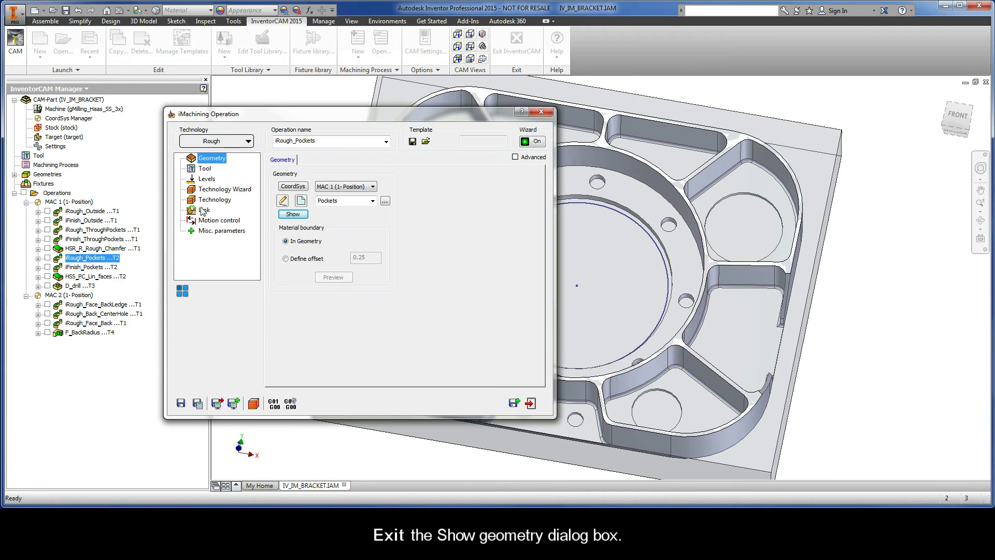
{"action": "left_click", "coordinate": [207, 171]}
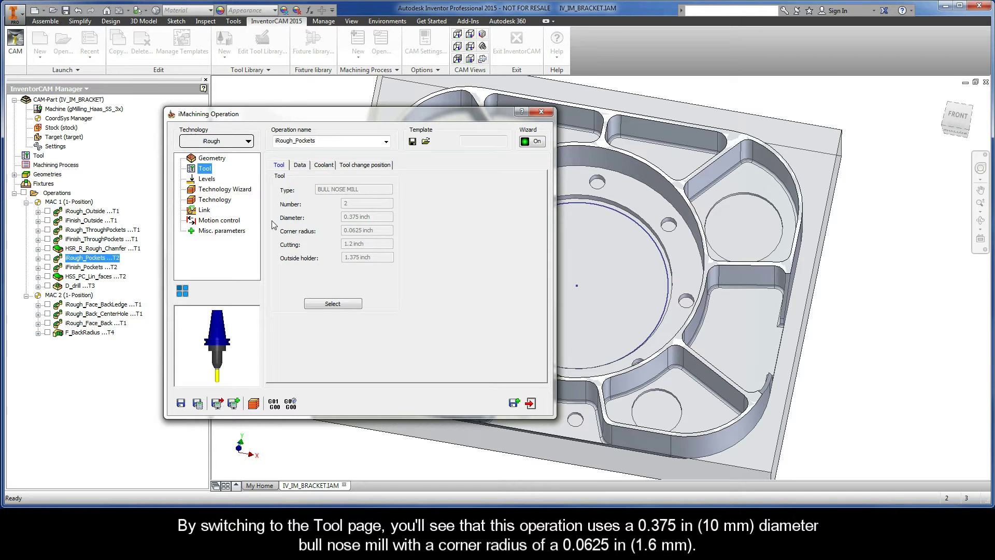
{"action": "left_click", "coordinate": [207, 180]}
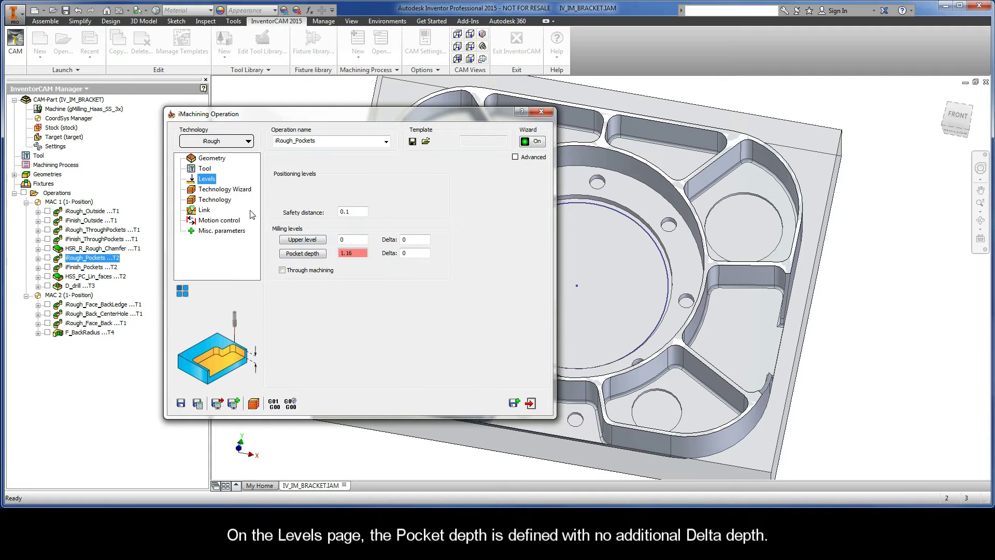
{"action": "left_click", "coordinate": [220, 191]}
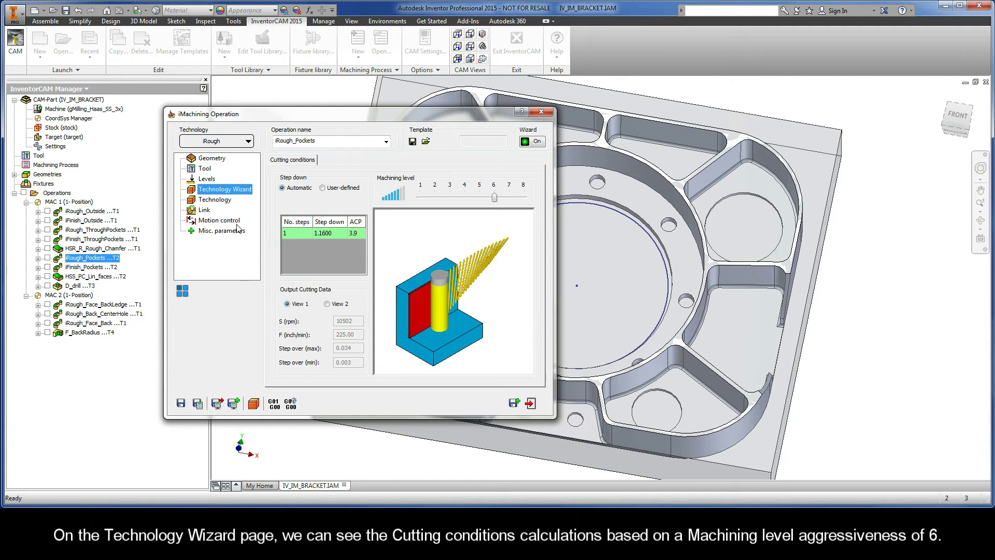
{"action": "left_click", "coordinate": [325, 305]}
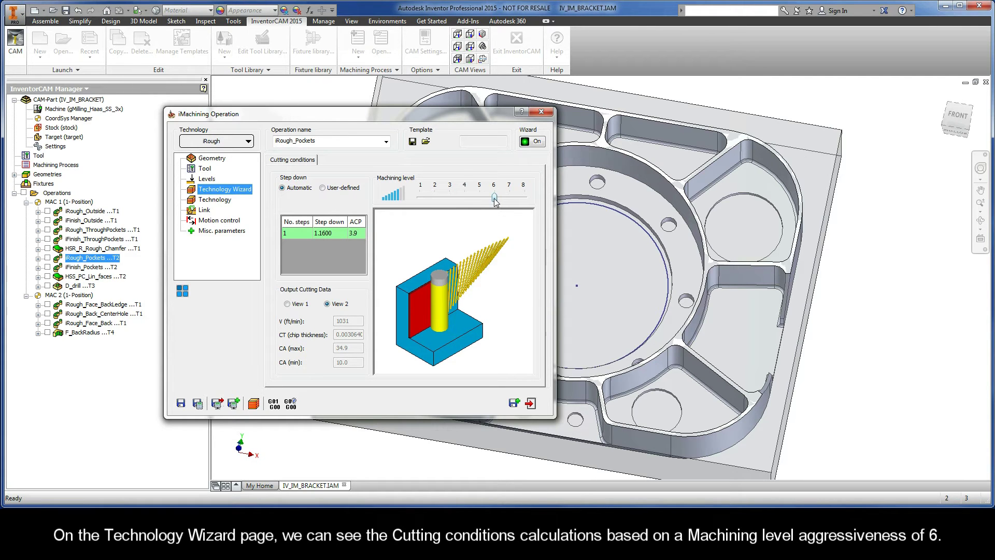
{"action": "left_click", "coordinate": [213, 200]}
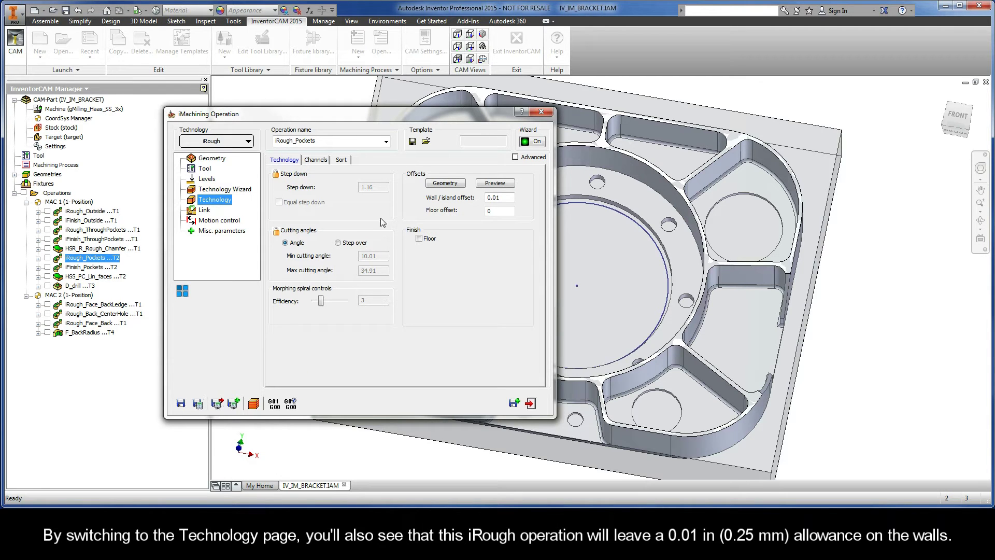
{"action": "mouse_move", "coordinate": [498, 198]}
{"action": "left_click_drag", "start_coordinate": [504, 198], "coordinate": [486, 198]}
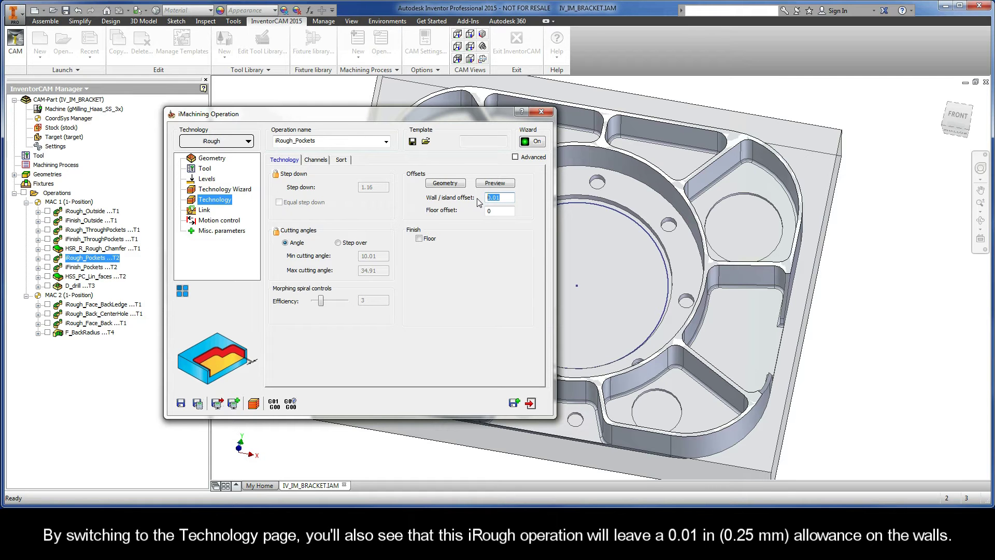
Play the iRough_Pockets toolpath simulation in Host CAD mode at increased speed
{"action": "left_click", "coordinate": [254, 404]}
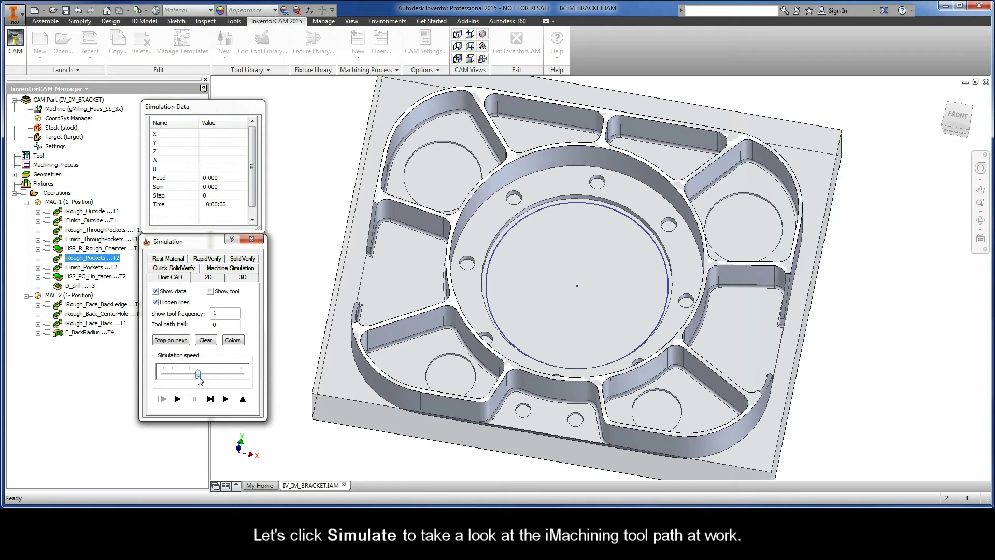
{"action": "left_click", "coordinate": [179, 400]}
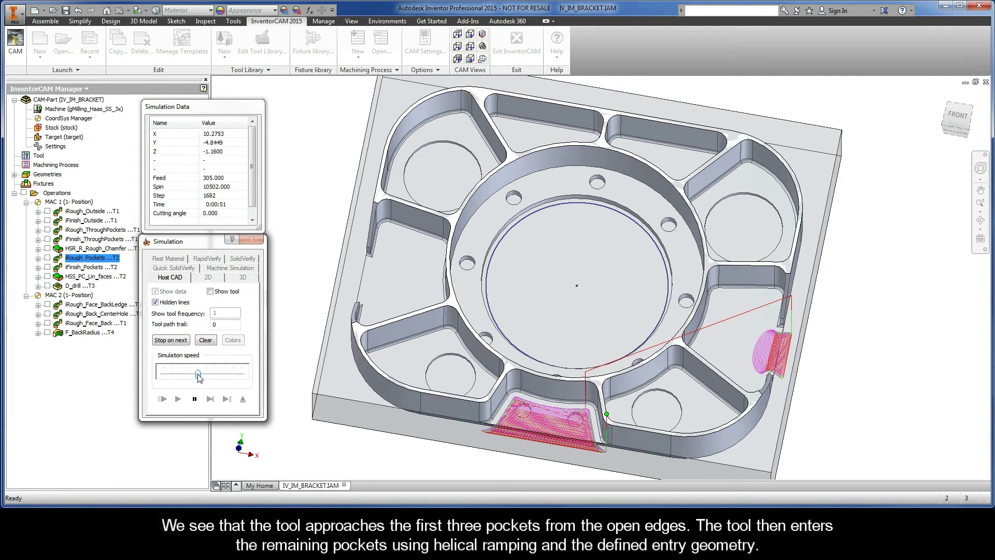
{"action": "left_click_drag", "start_coordinate": [199, 376], "coordinate": [218, 378]}
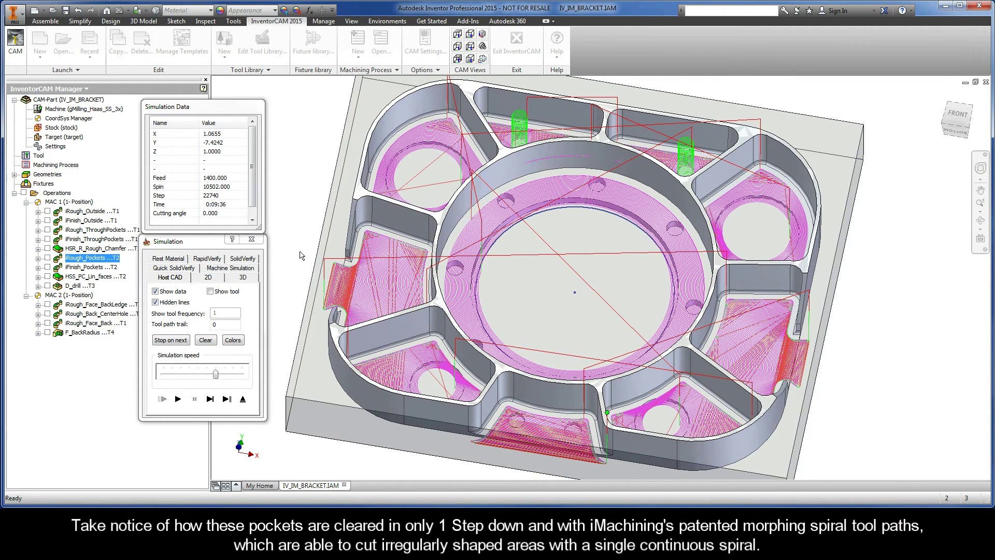
Run the roughing simulation in SolidVerify at maximum speed until every pocket is cut
{"action": "left_click", "coordinate": [243, 258]}
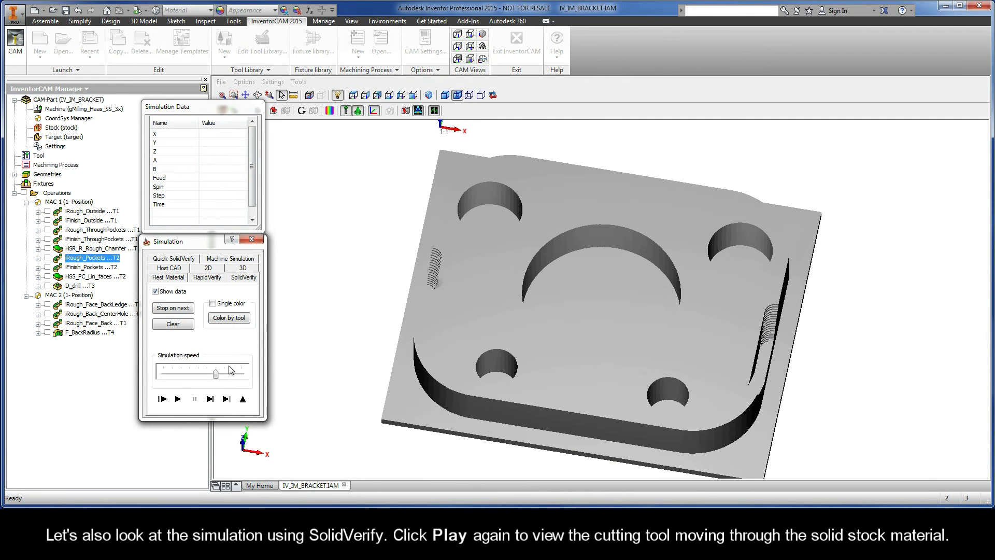
{"action": "left_click_drag", "start_coordinate": [215, 373], "coordinate": [242, 373]}
{"action": "left_click", "coordinate": [178, 399]}
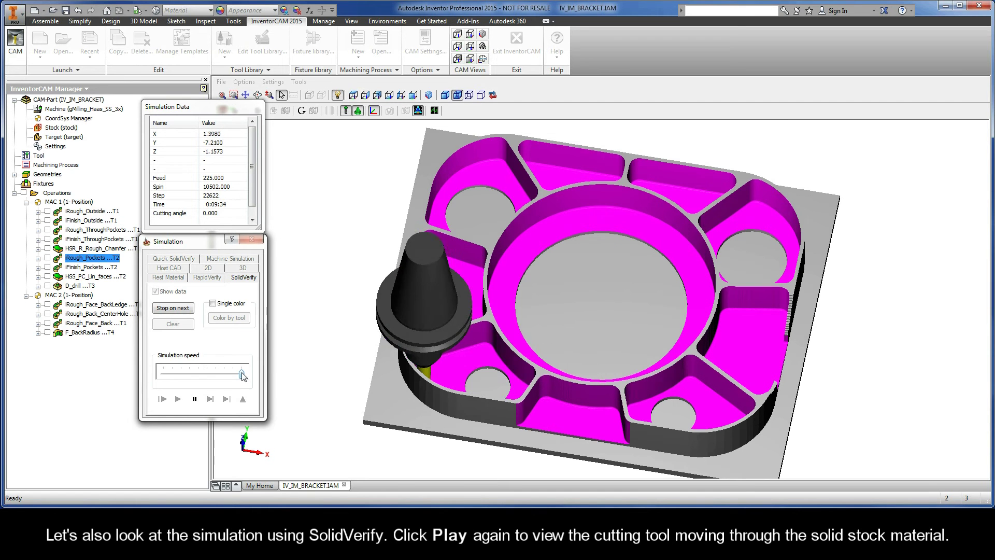
Close the roughing simulation and the iRough_Pockets dialog, then open iFinish_Pockets
{"action": "left_click", "coordinate": [243, 399]}
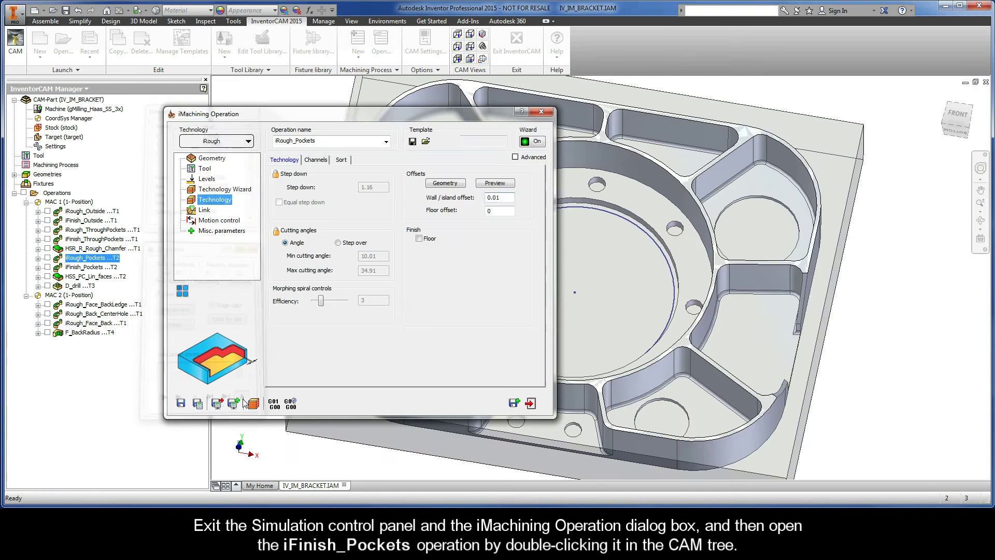
{"action": "left_click", "coordinate": [530, 402]}
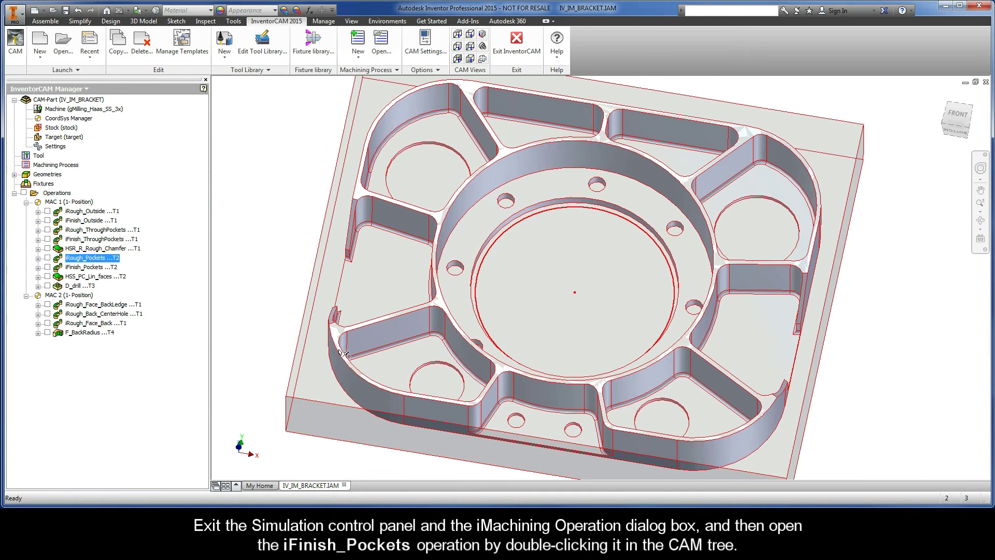
{"action": "double_click", "coordinate": [95, 267]}
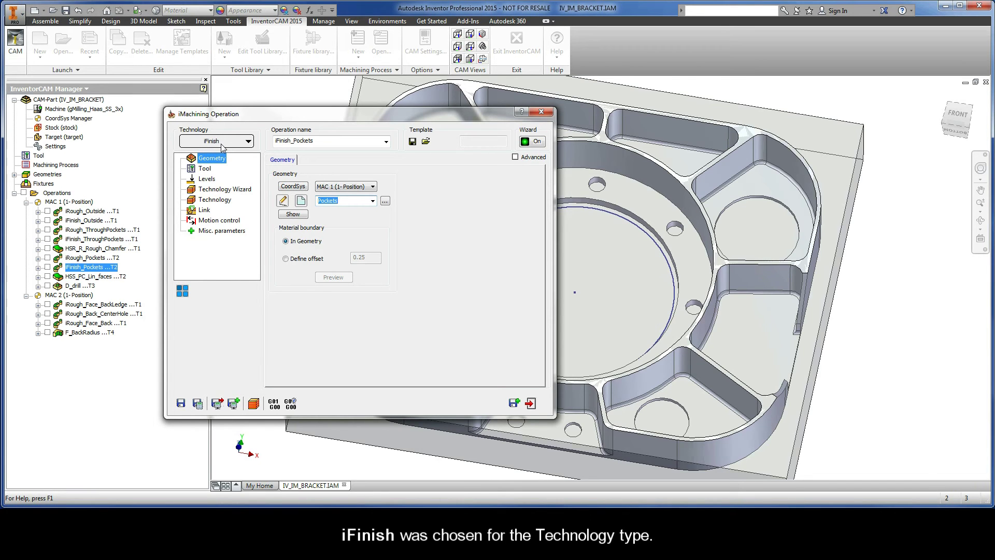
Review iFinish_Pockets' tool, levels, cutting conditions, technology and its iRough_Pockets rest-material data
{"action": "left_click", "coordinate": [206, 170]}
{"action": "left_click", "coordinate": [207, 181]}
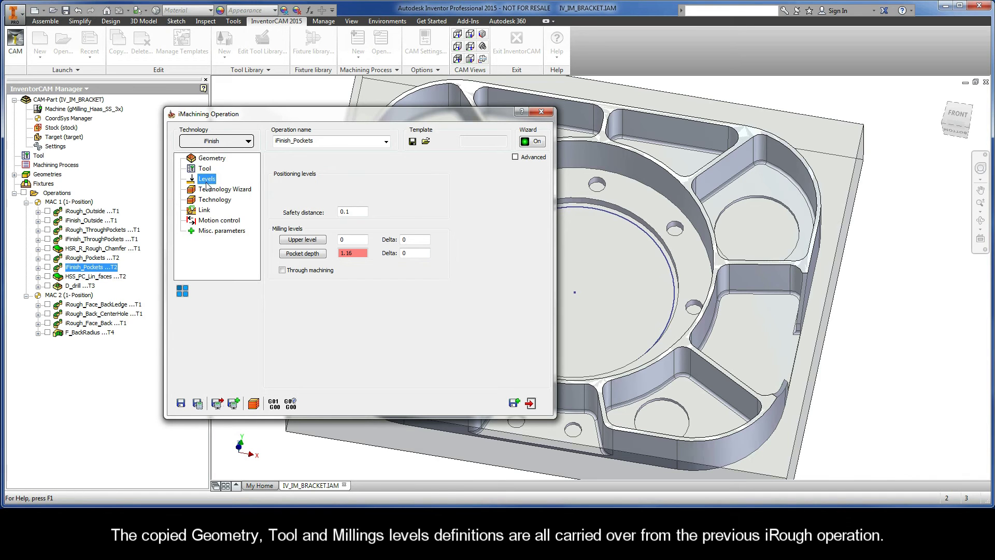
{"action": "left_click", "coordinate": [223, 190]}
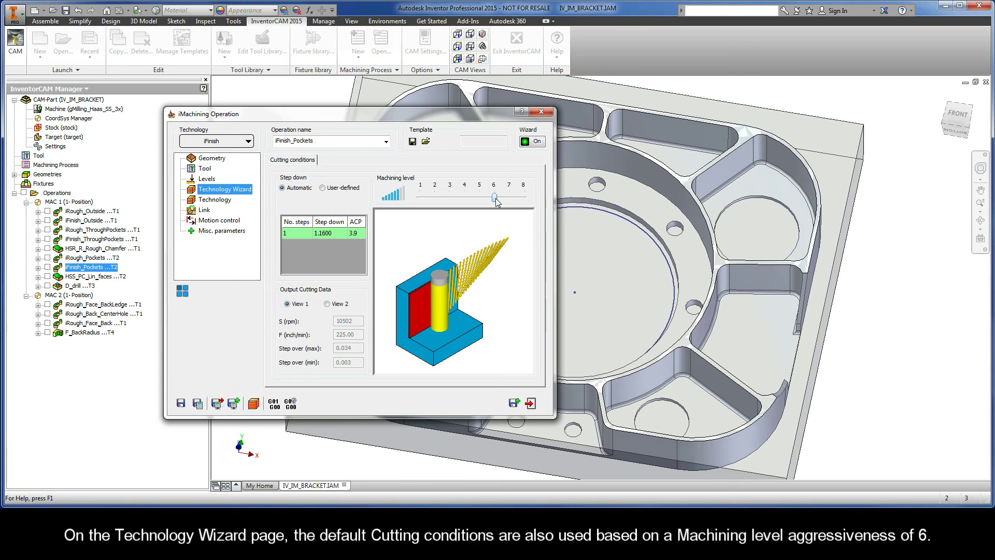
{"action": "left_click", "coordinate": [214, 201]}
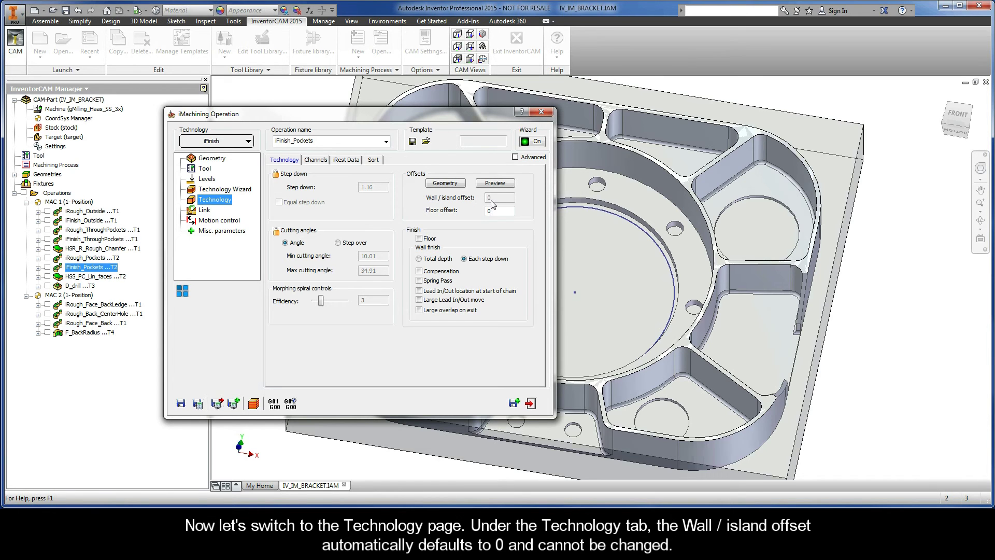
{"action": "left_click", "coordinate": [346, 160]}
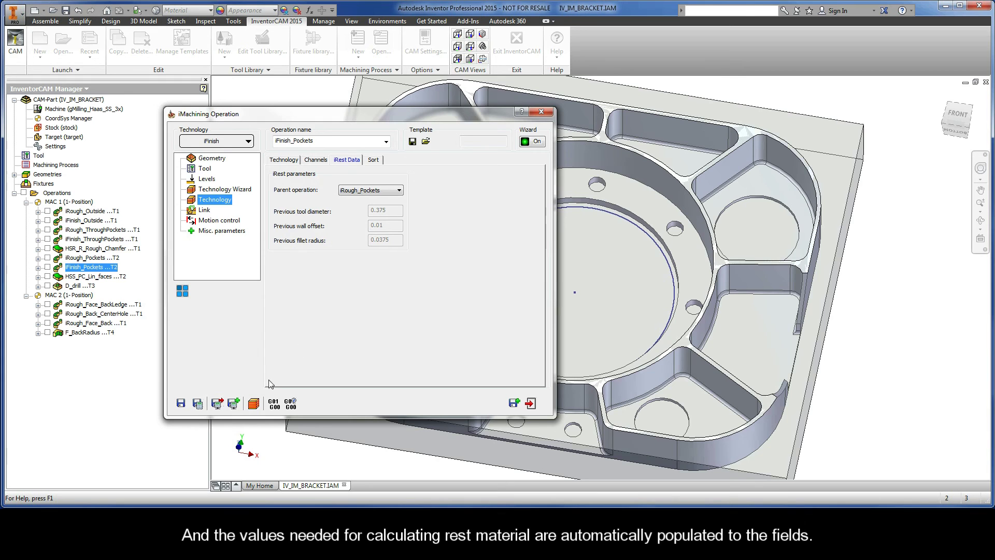
Simulate the iFinish_Pockets toolpath at reduced speed, then show the roughed stock in SolidVerify
{"action": "left_click", "coordinate": [255, 406]}
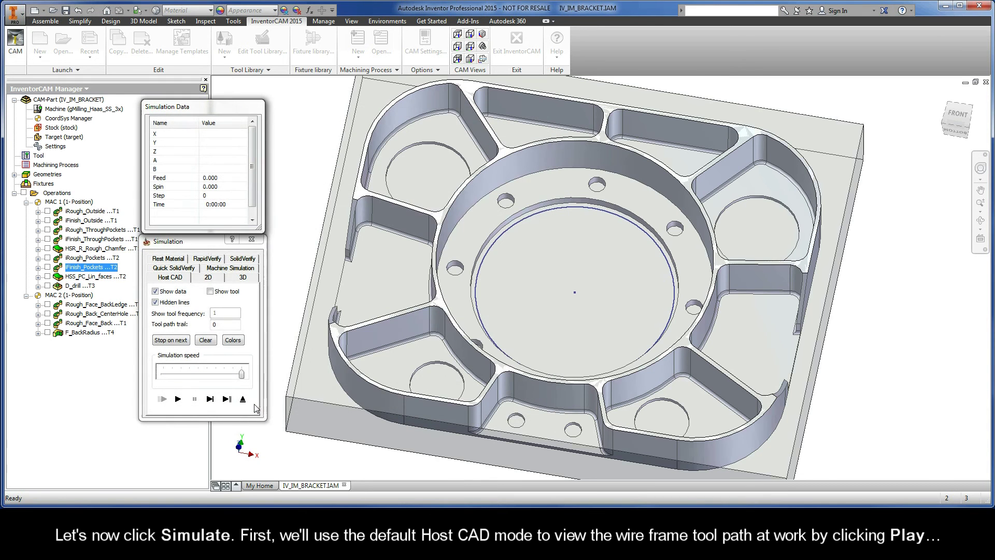
{"action": "left_click_drag", "start_coordinate": [242, 373], "coordinate": [189, 376]}
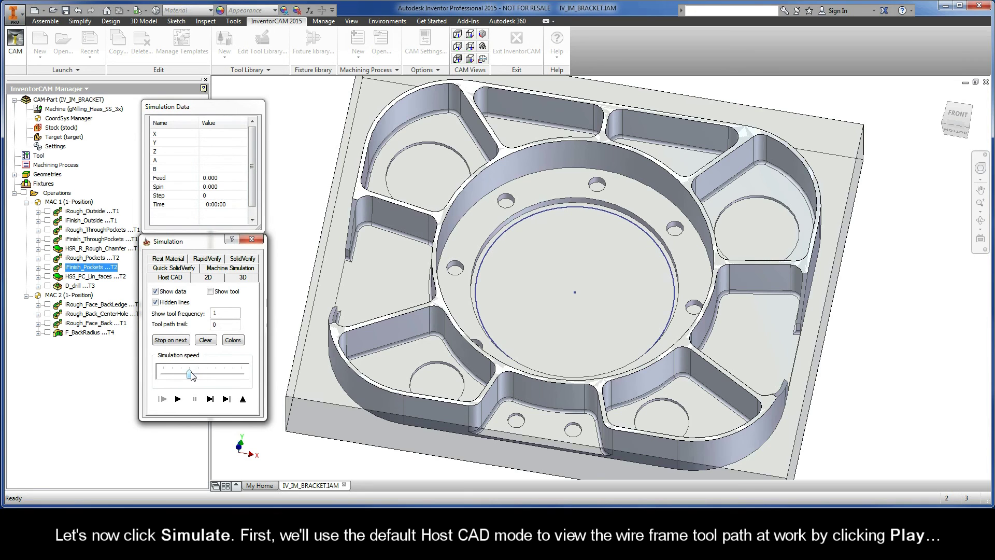
{"action": "left_click", "coordinate": [179, 399]}
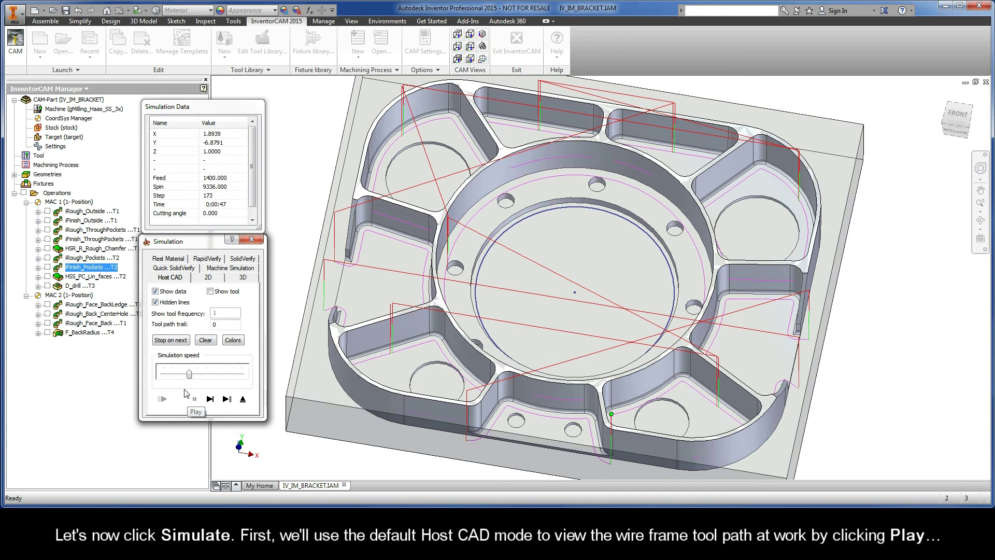
{"action": "left_click", "coordinate": [242, 260]}
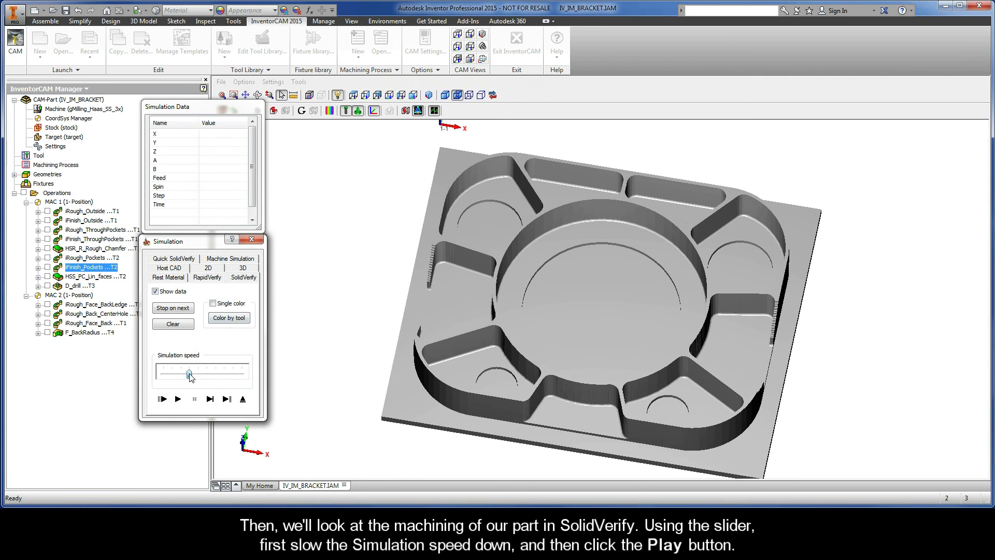
Play the SolidVerify finishing simulation slowly until every pocket wall is finished in one pass
{"action": "left_click_drag", "start_coordinate": [189, 374], "coordinate": [172, 374]}
{"action": "left_click", "coordinate": [178, 399]}
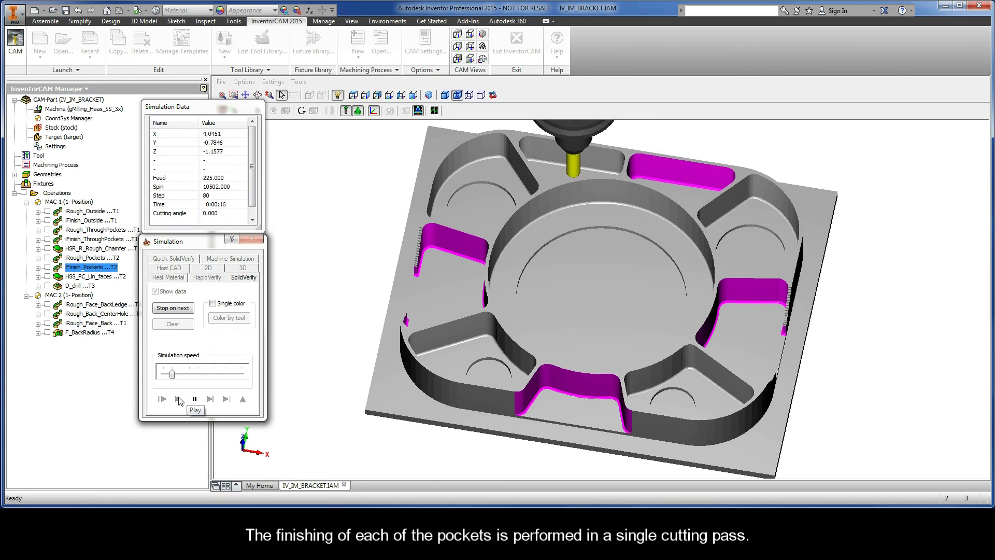
{"action": "left_click_drag", "start_coordinate": [171, 374], "coordinate": [188, 374]}
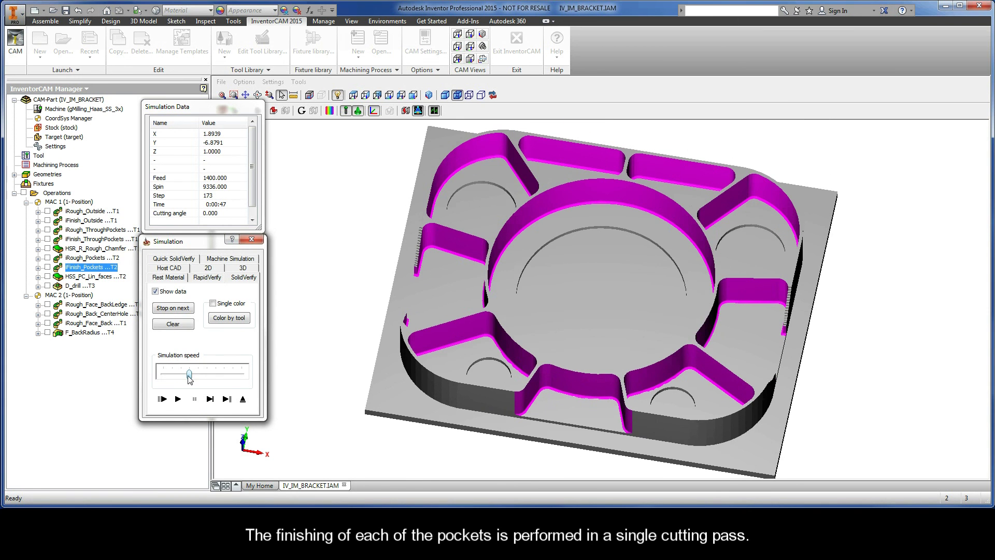
Exit the simulation and close the iFinish_Pockets operation settings
{"action": "left_click", "coordinate": [243, 399]}
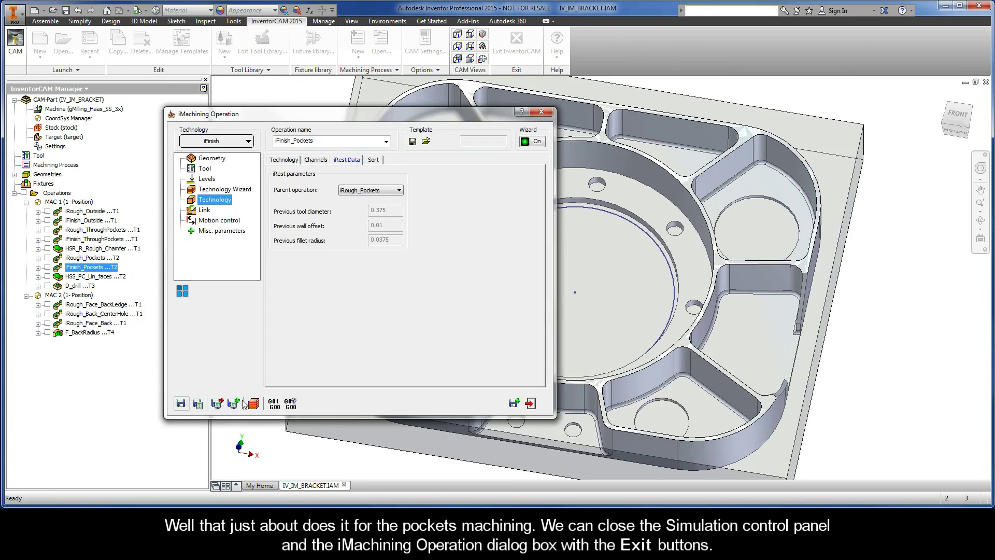
{"action": "left_click", "coordinate": [531, 404]}
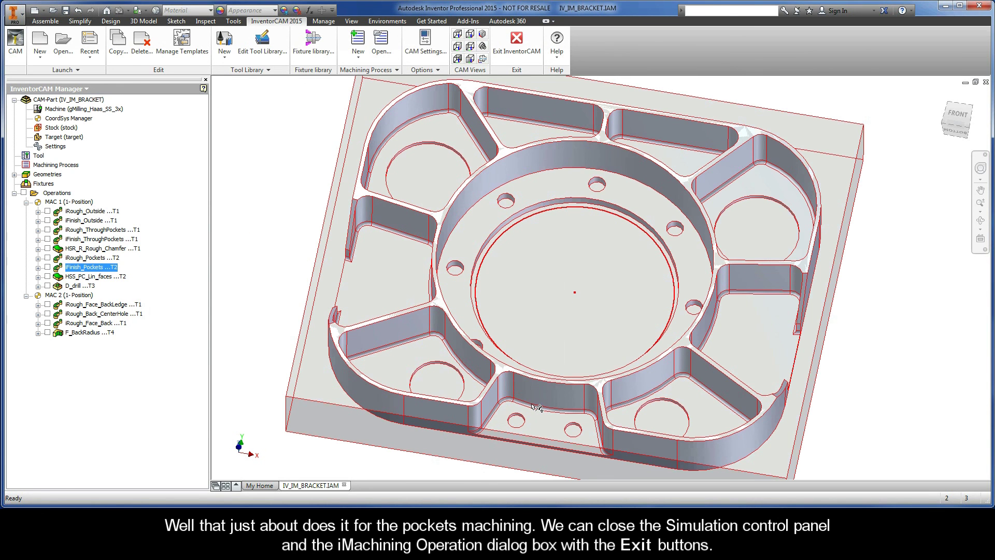